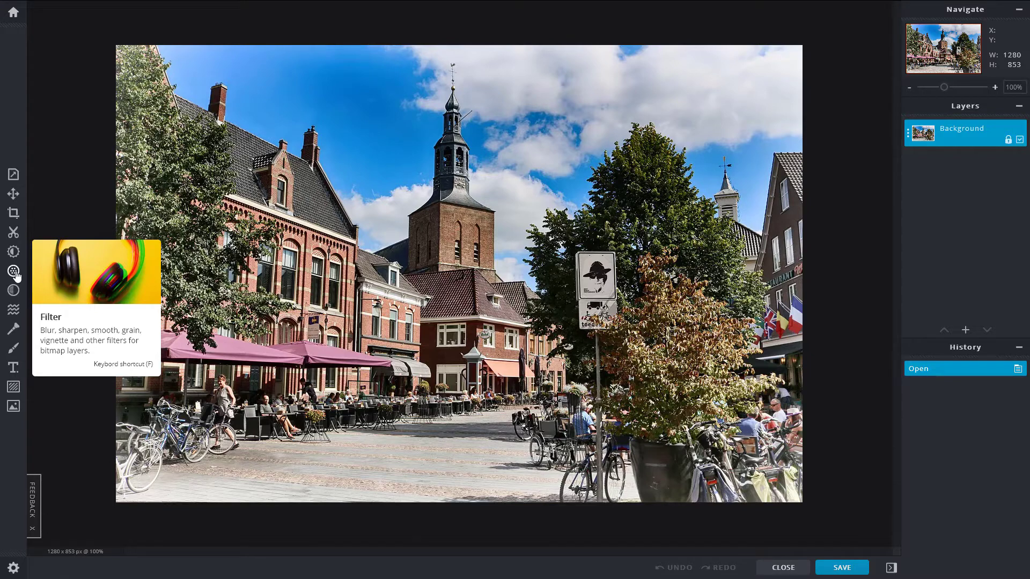
Step: Open the Filter panel from the left toolbar for the unedited town-square photo
click(14, 272)
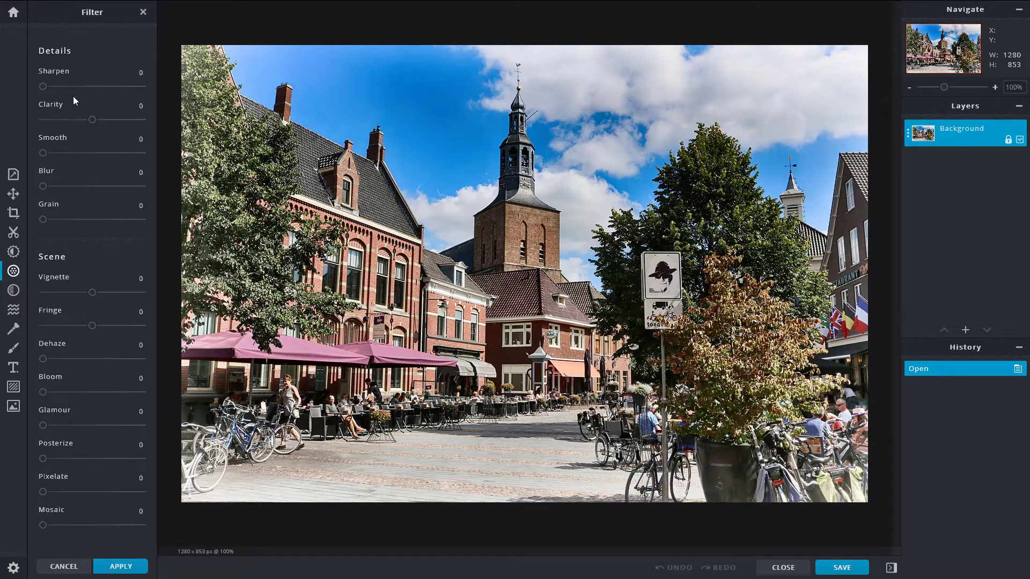
Step: Zoom in on the tower and test strong, zero and 15 Sharpen before settling at 8
scroll(535, 256, up, 3)
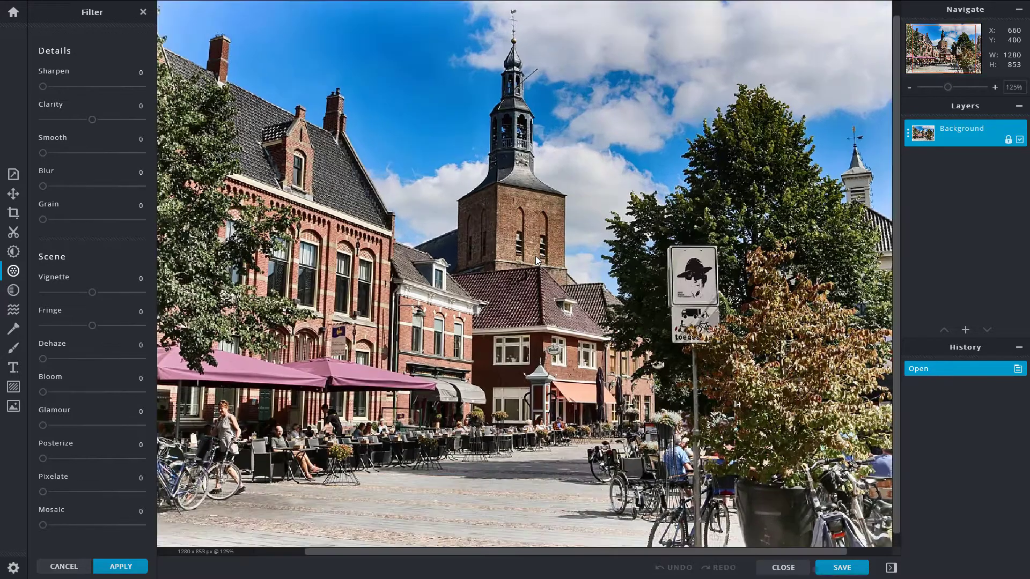
scroll(535, 255, up, 1)
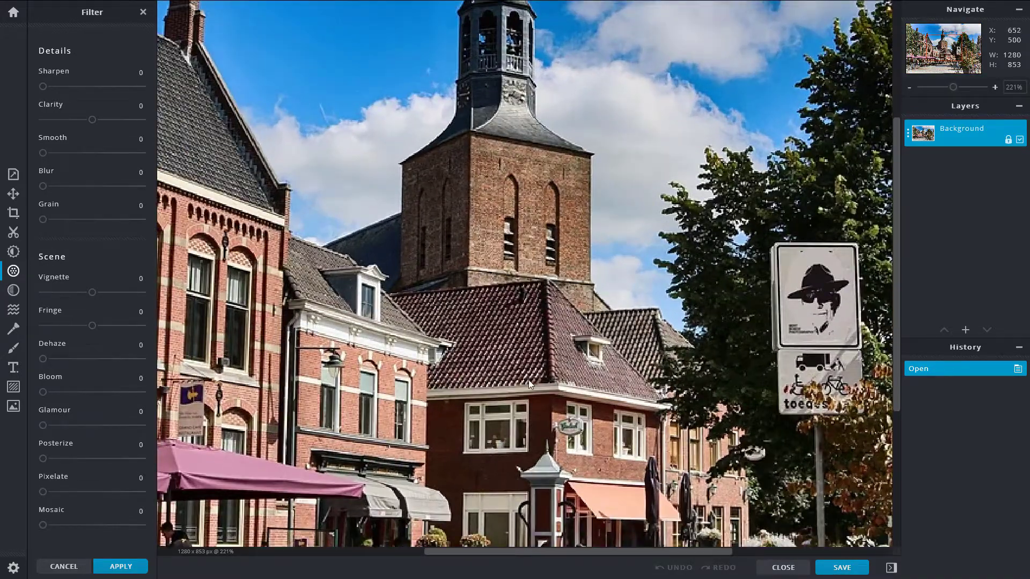
drag(615, 552, 651, 548)
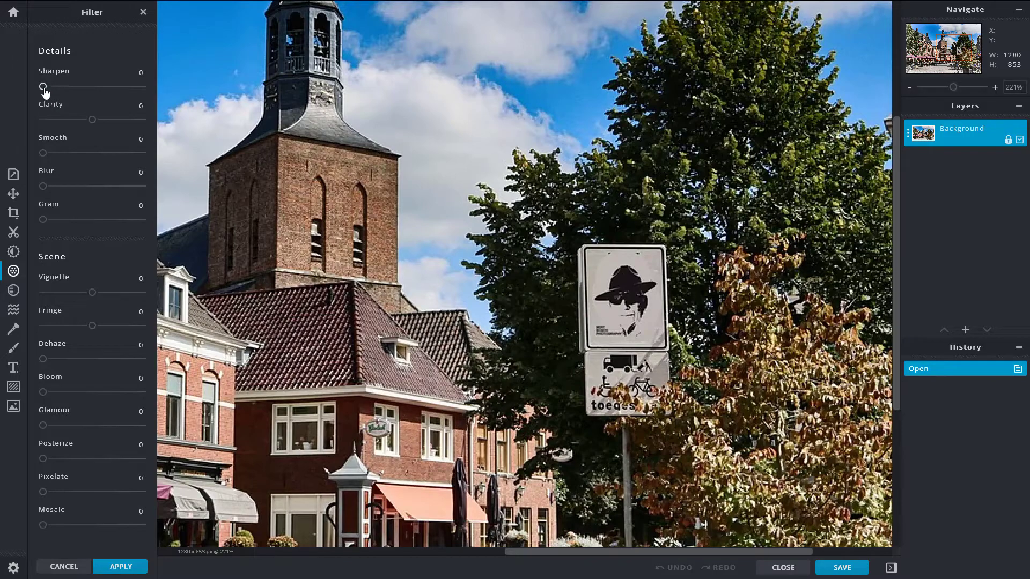
drag(45, 94, 142, 89)
scroll(418, 178, up, 8)
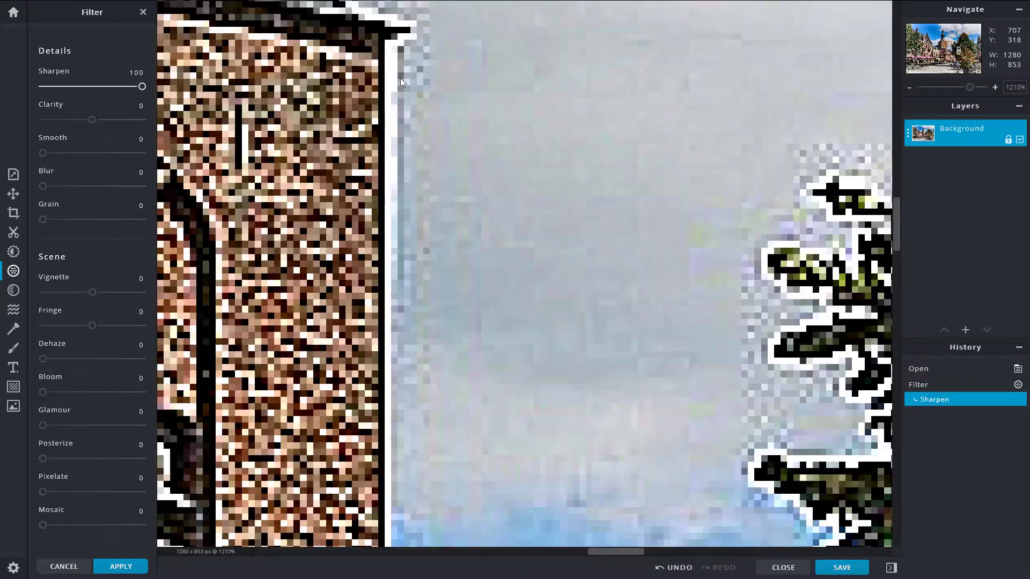
drag(142, 88, 42, 87)
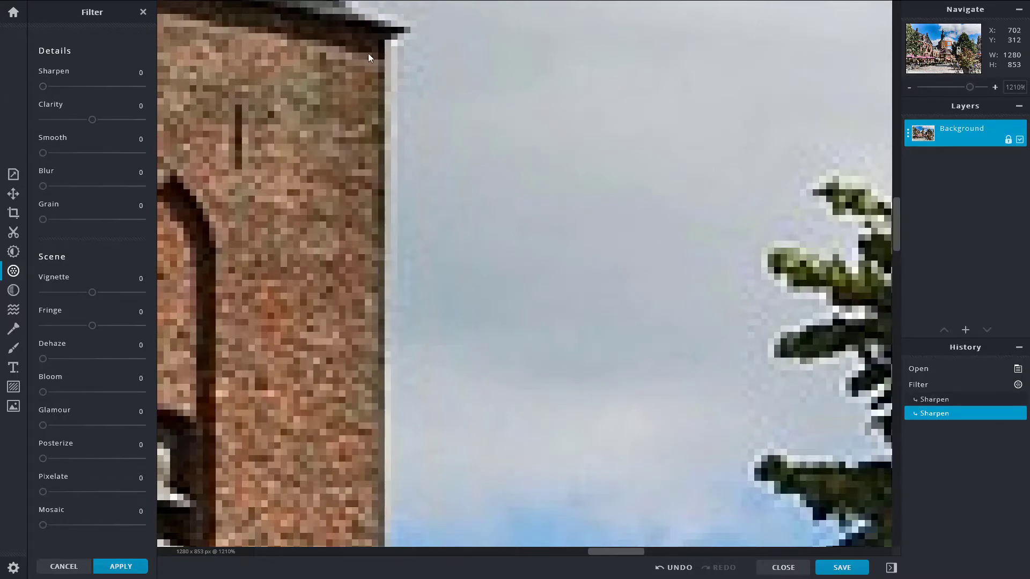
mouse_move(42, 87)
mouse_down()
mouse_move(88, 87)
mouse_move(44, 86)
mouse_move(58, 87)
mouse_up()
scroll(454, 158, down, 10)
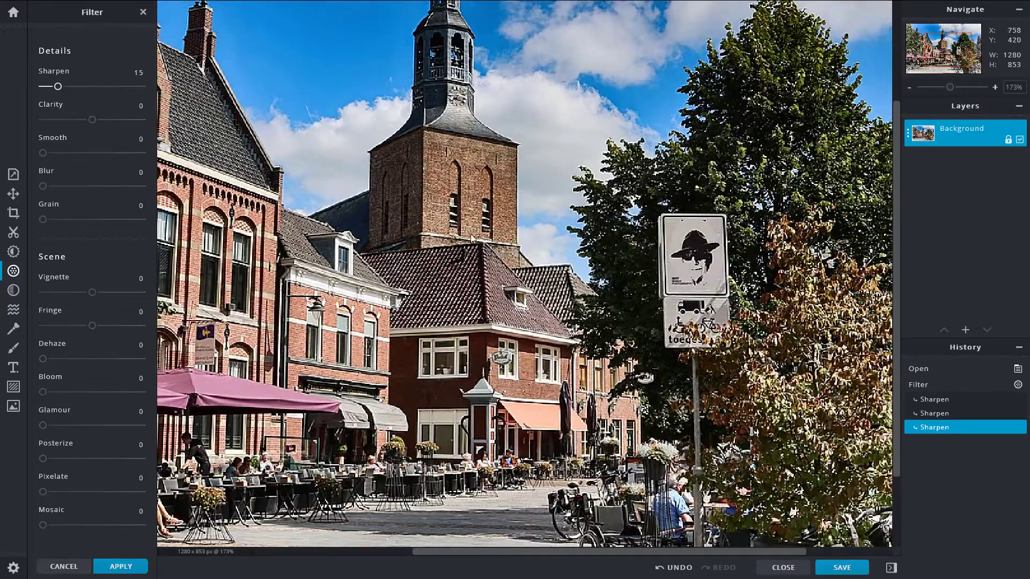
mouse_move(58, 87)
mouse_down()
mouse_move(14, 93)
mouse_move(142, 92)
mouse_move(21, 93)
mouse_move(51, 88)
mouse_up()
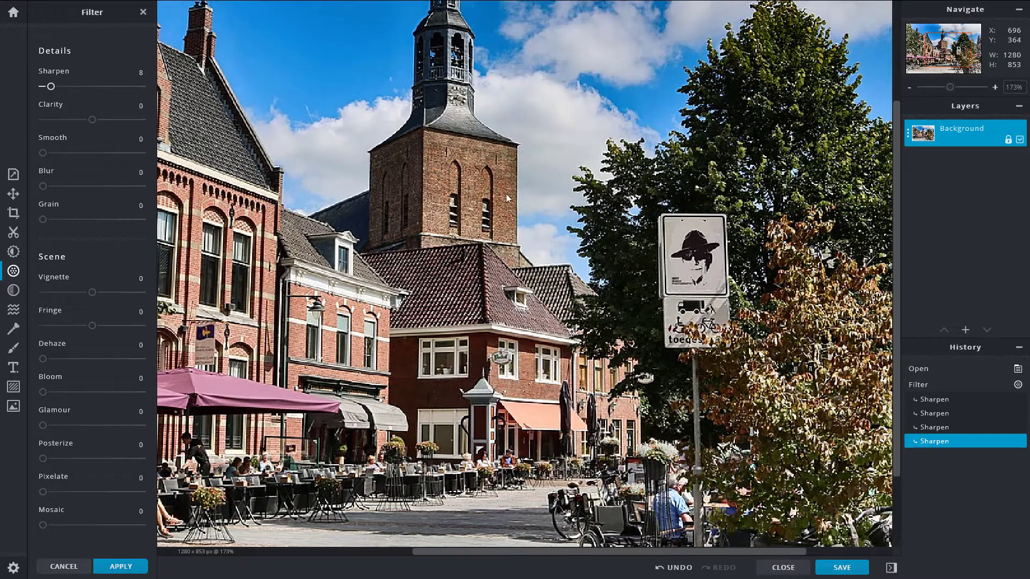
scroll(536, 295, down, 3)
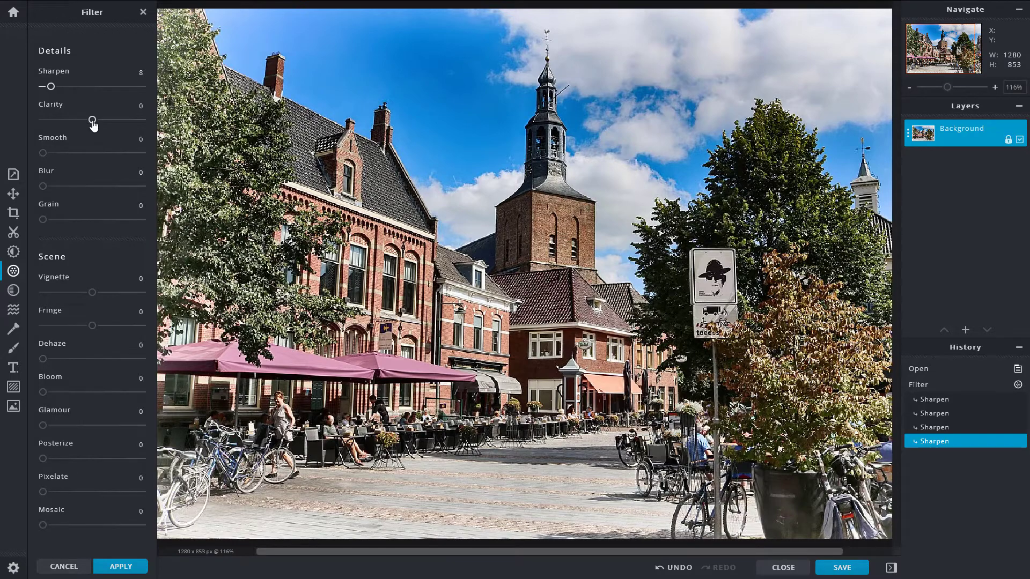
Step: Test Clarity at its extremes and settle it at a subtle 5, with Smooth around 59
scroll(431, 218, up, 10)
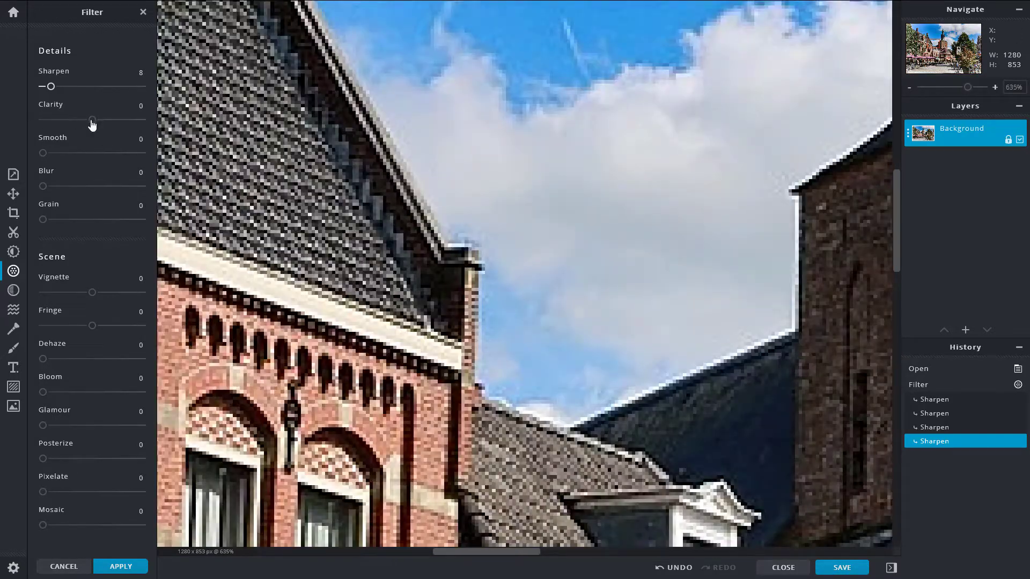
drag(92, 123, 43, 120)
scroll(303, 181, down, 5)
scroll(253, 186, up, 5)
scroll(319, 171, up, 3)
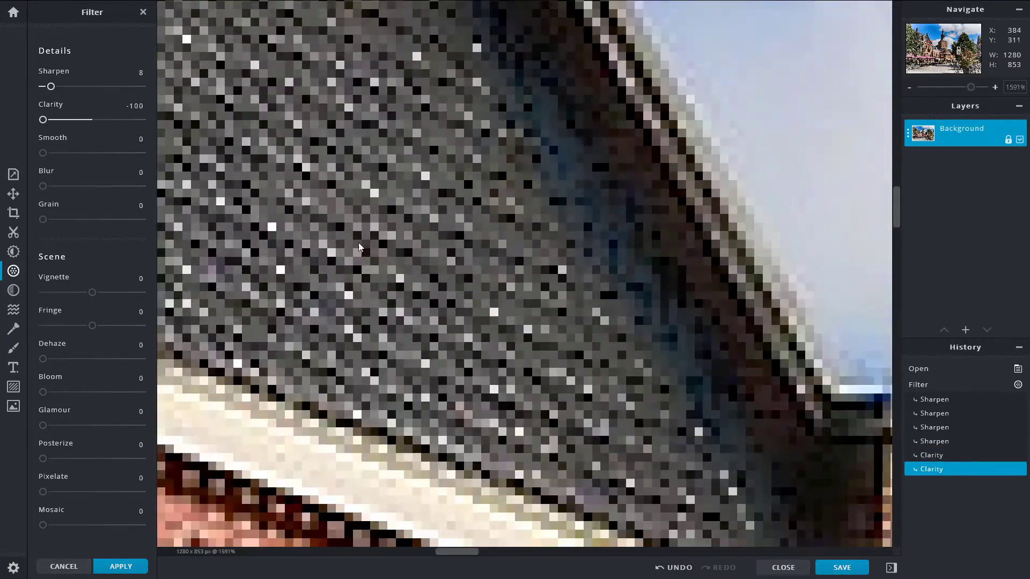
scroll(359, 144, down, 10)
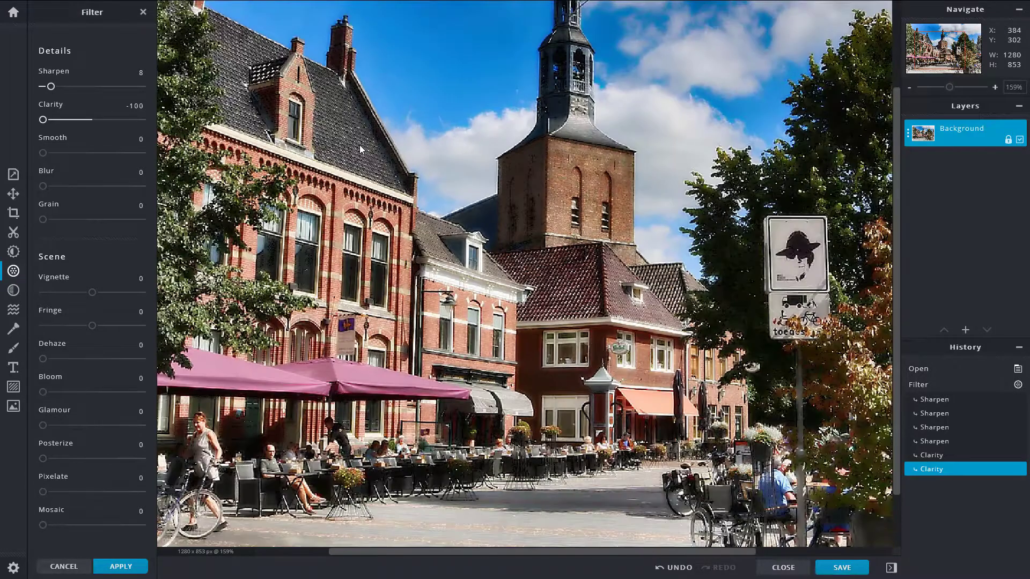
scroll(511, 185, down, 1)
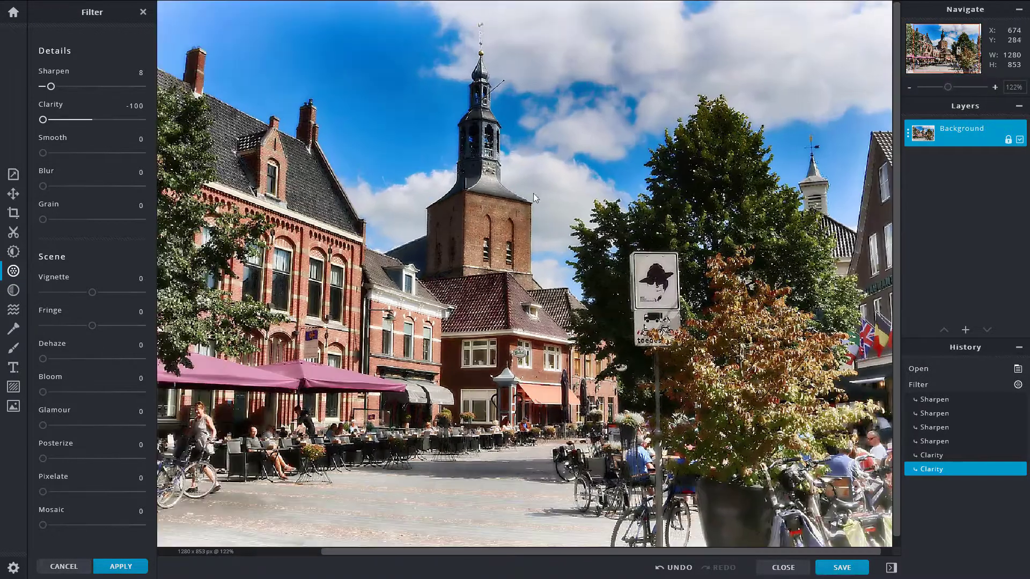
scroll(648, 185, down, 1)
scroll(648, 185, up, 1)
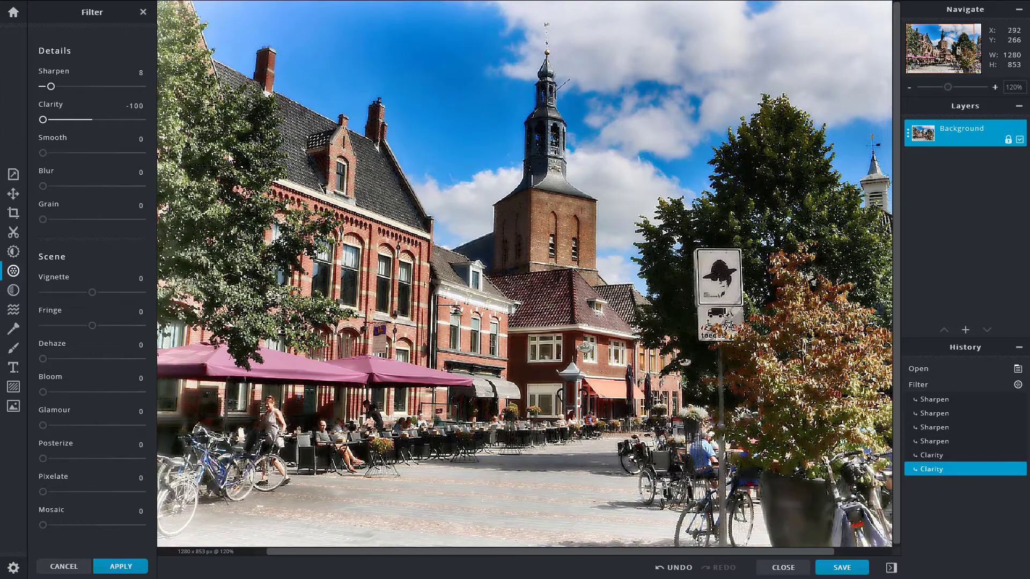
drag(43, 122, 279, 172)
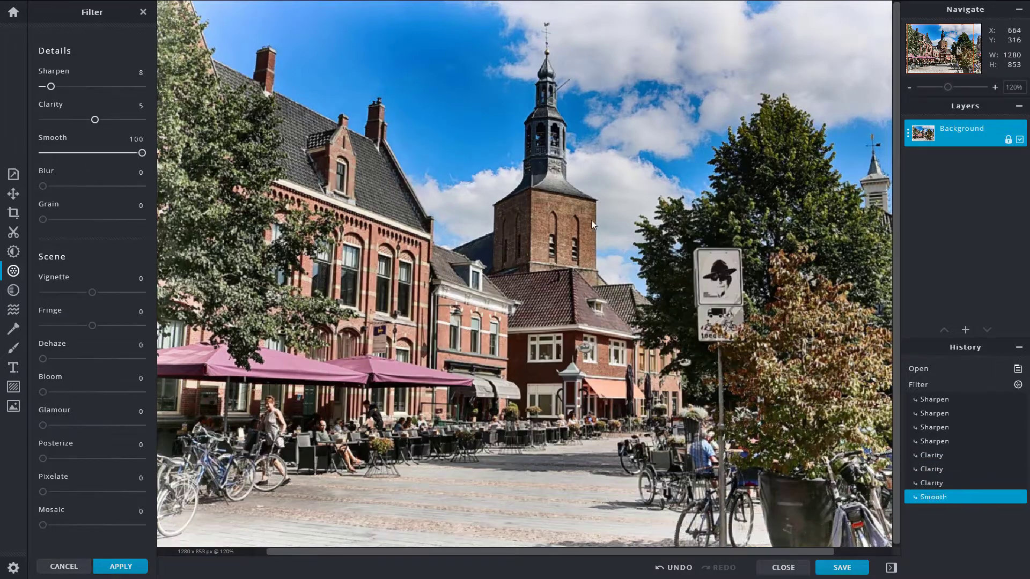
Step: Raise Sharpen from 8 to 24
scroll(595, 214, up, 8)
scroll(601, 208, down, 6)
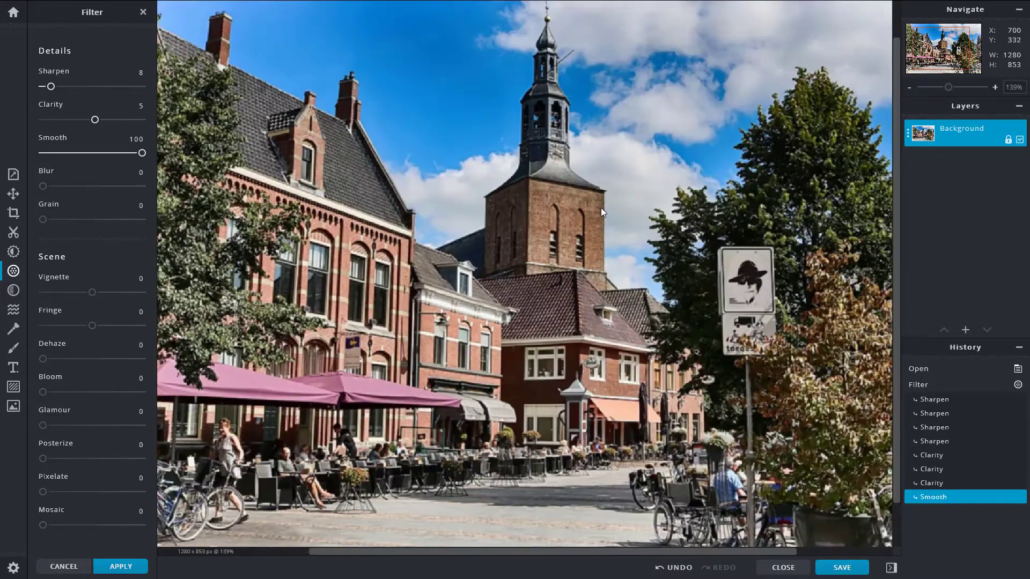
scroll(601, 208, down, 3)
scroll(600, 207, up, 1)
drag(51, 93, 70, 93)
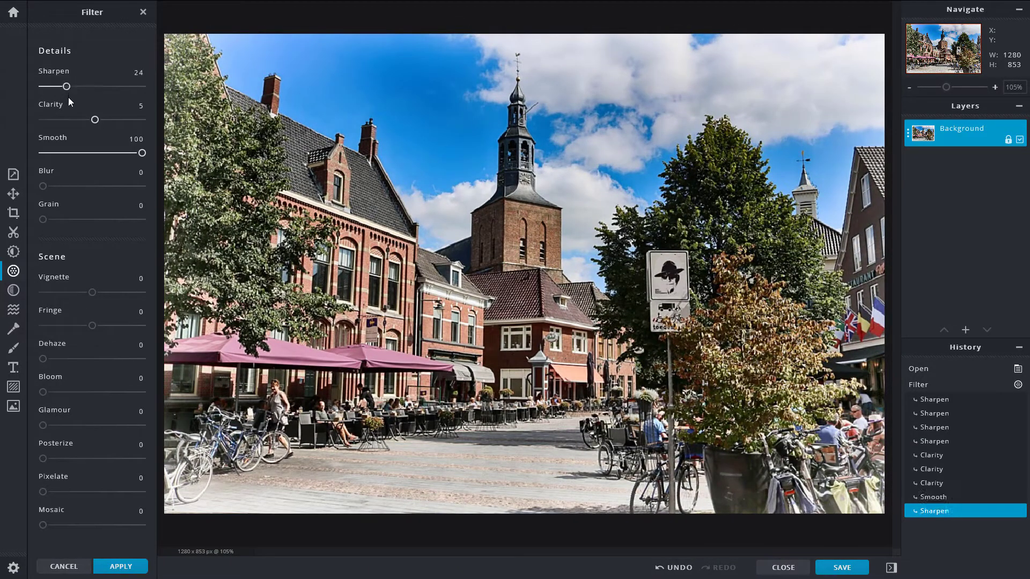
Step: Compare Smooth at 0 and 100, then ease it back to 63
mouse_move(107, 161)
mouse_down()
mouse_move(75, 156)
mouse_move(118, 156)
mouse_up()
scroll(742, 110, up, 10)
scroll(683, 130, up, 1)
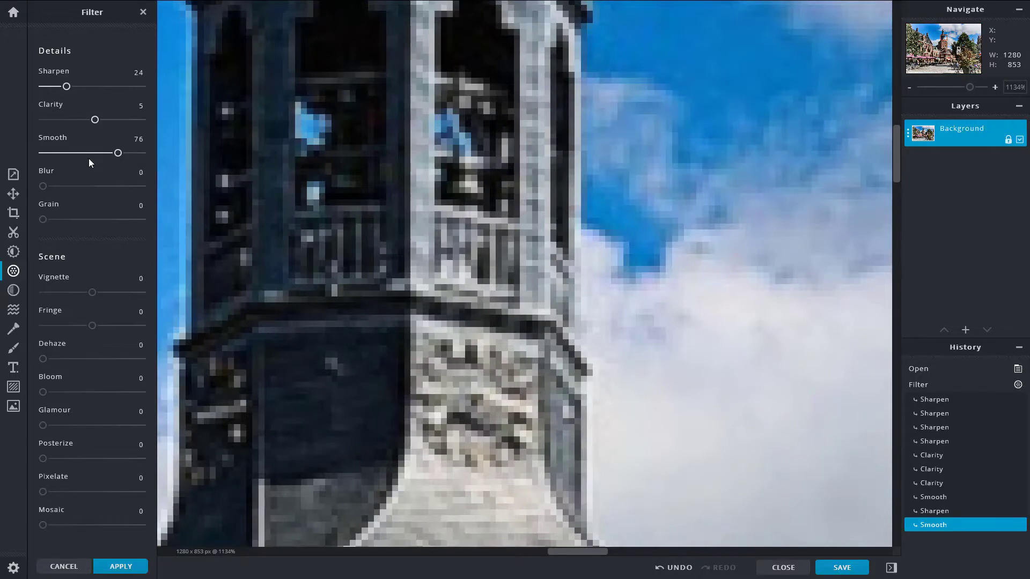
double_click(118, 155)
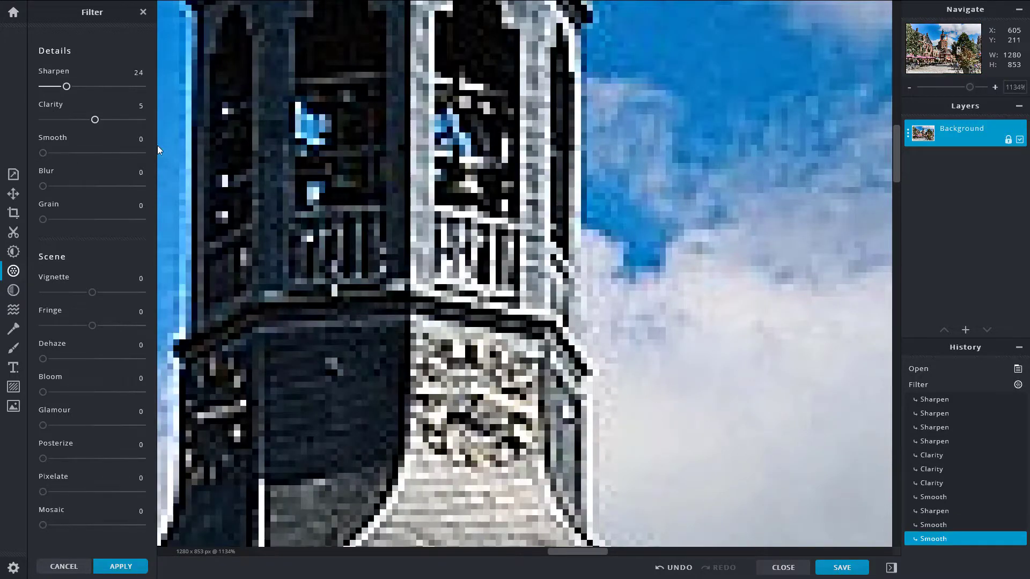
drag(44, 155, 209, 157)
scroll(617, 116, down, 10)
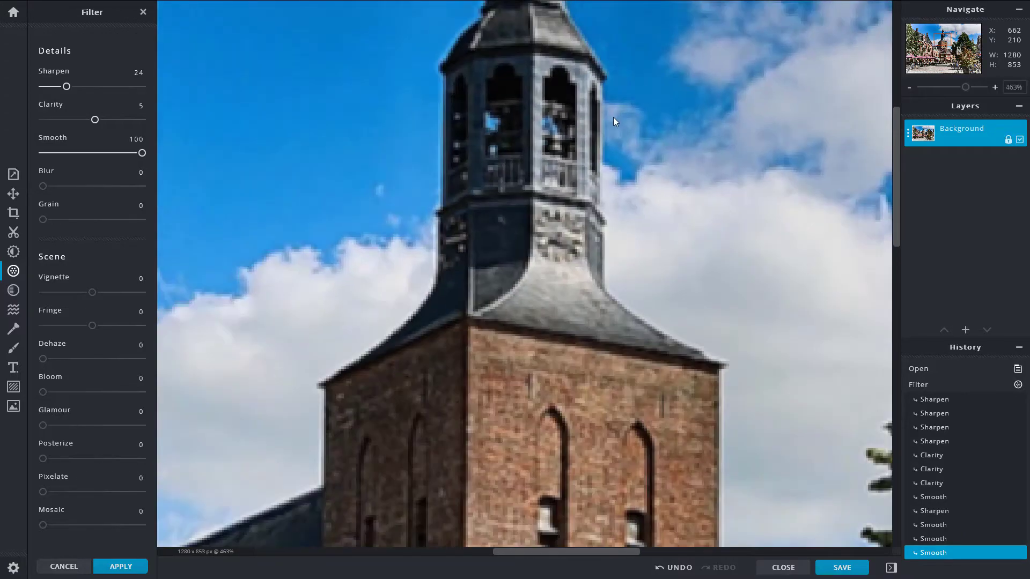
drag(140, 156, 105, 154)
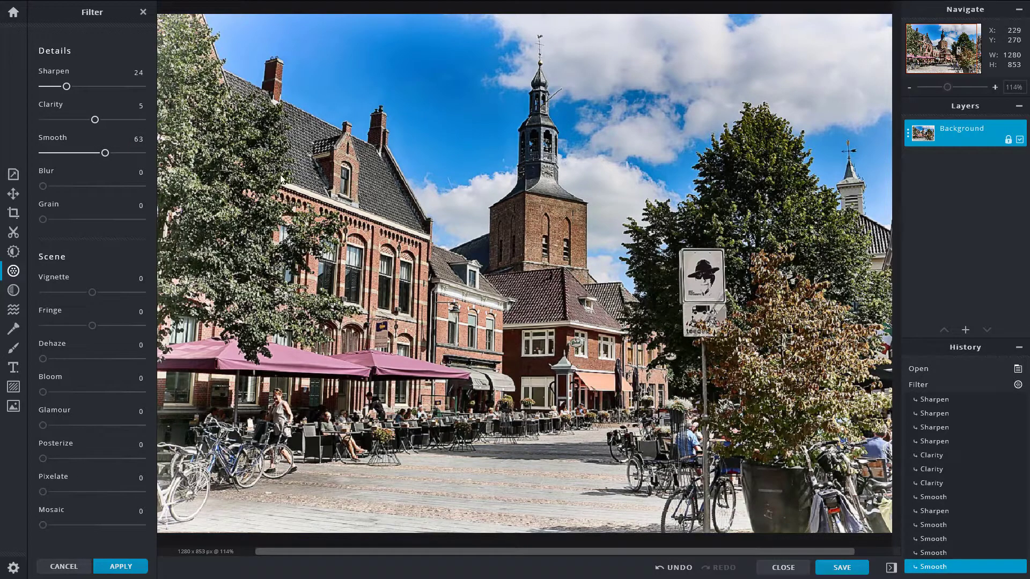
Step: Preview Blur and leave it at 0, and set Smooth to 66 after entering 50
drag(43, 191, 83, 198)
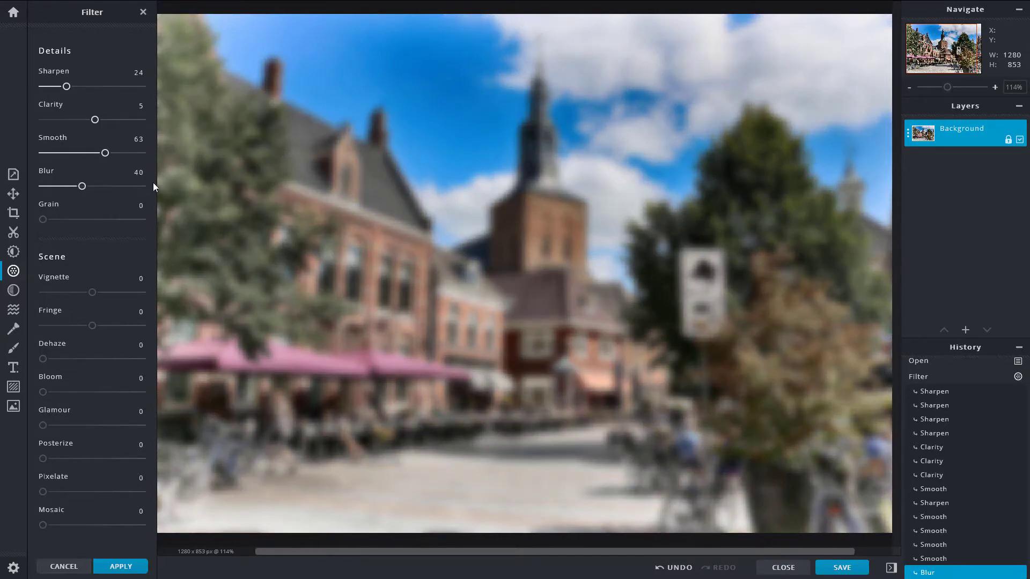
drag(80, 188, 11, 209)
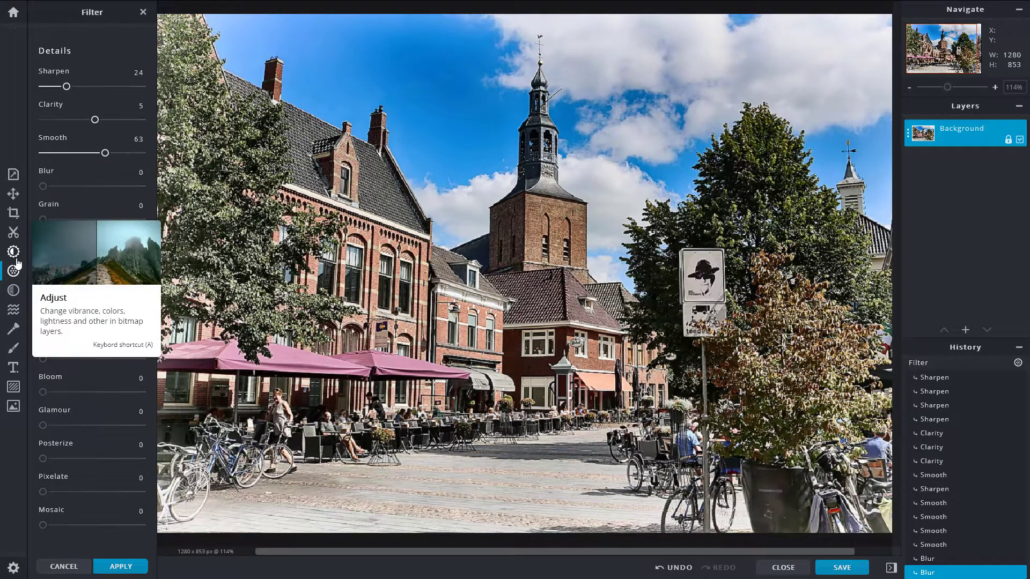
click(138, 138)
double_click(138, 139)
text(50)
key(Return)
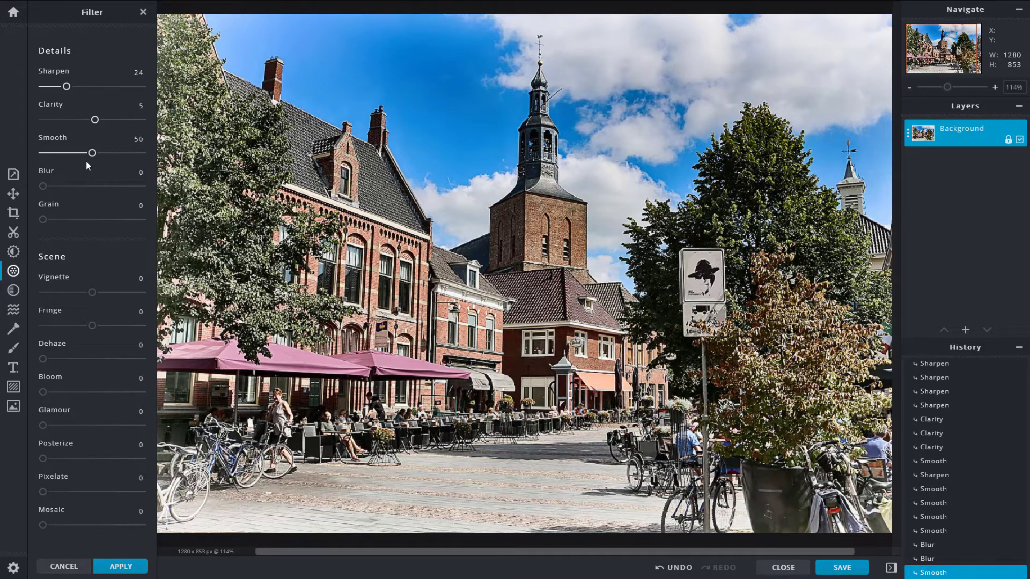
drag(91, 155, 112, 159)
mouse_move(44, 188)
mouse_down()
mouse_move(60, 185)
mouse_move(43, 187)
mouse_up()
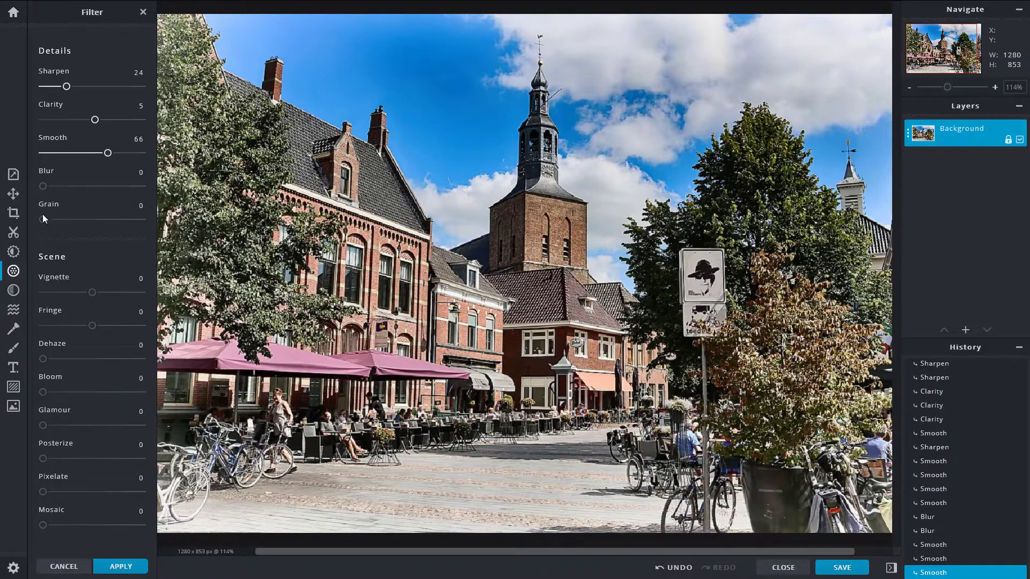
drag(42, 219, 445, 73)
scroll(479, 173, up, 5)
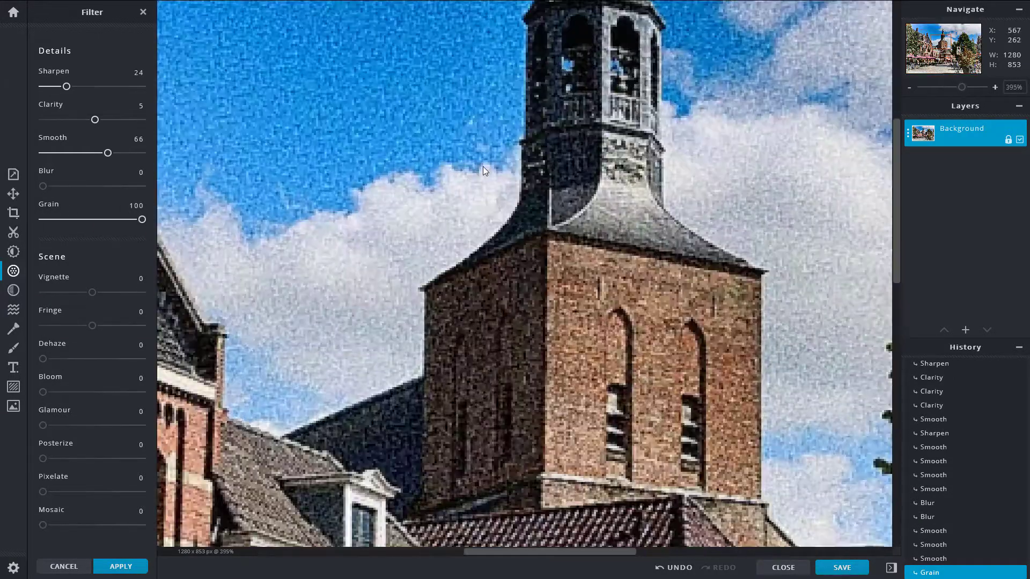
scroll(479, 173, up, 3)
scroll(496, 161, down, 6)
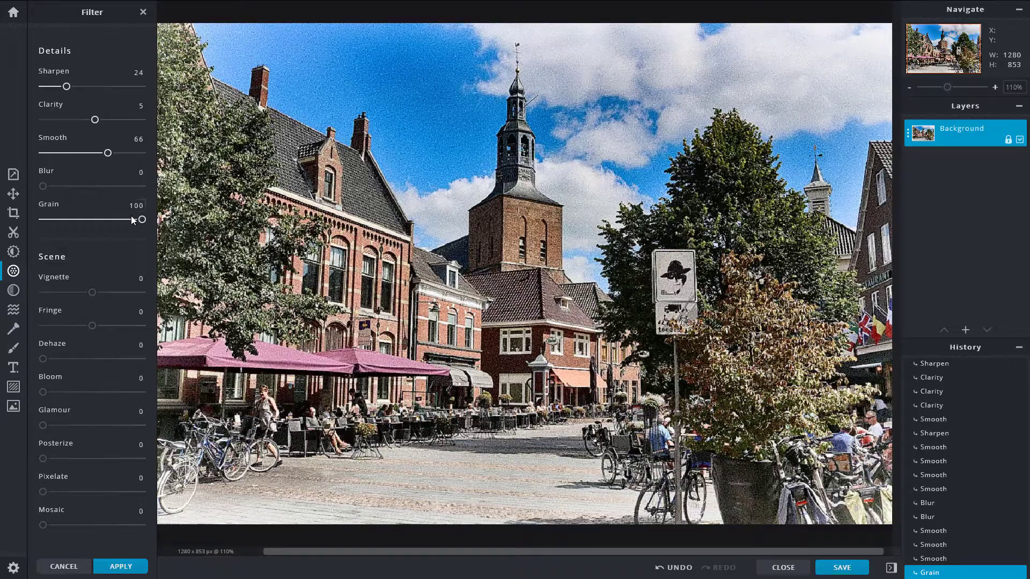
mouse_move(142, 220)
mouse_down()
mouse_move(32, 232)
mouse_move(142, 219)
mouse_up()
scroll(362, 182, up, 6)
scroll(417, 140, down, 10)
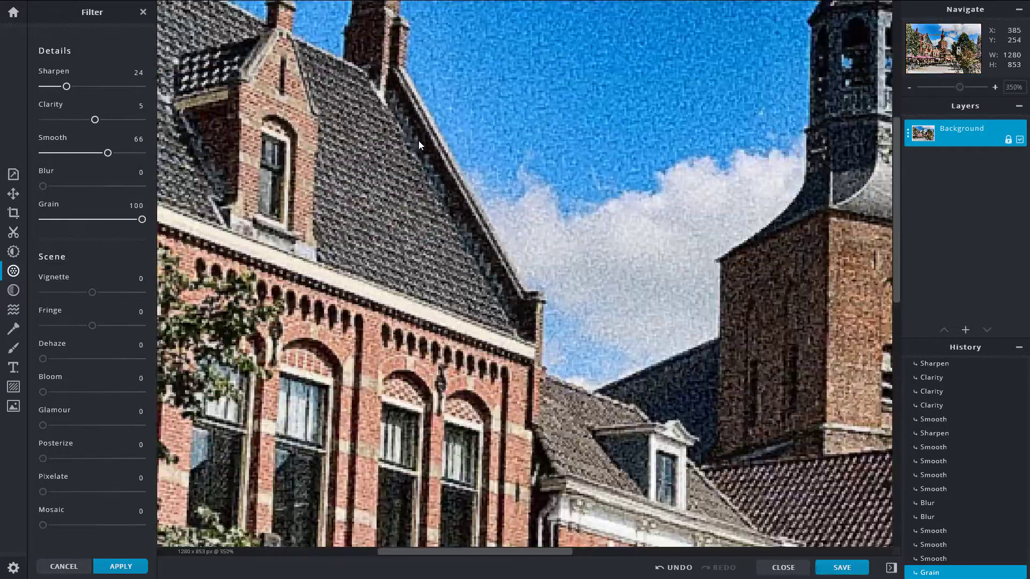
scroll(417, 141, up, 2)
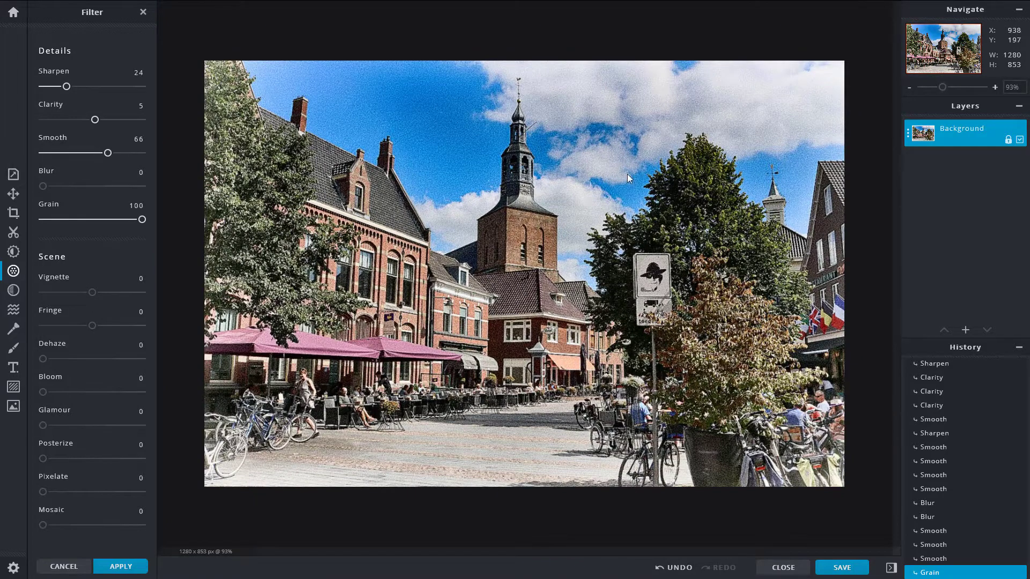
drag(142, 220, 12, 233)
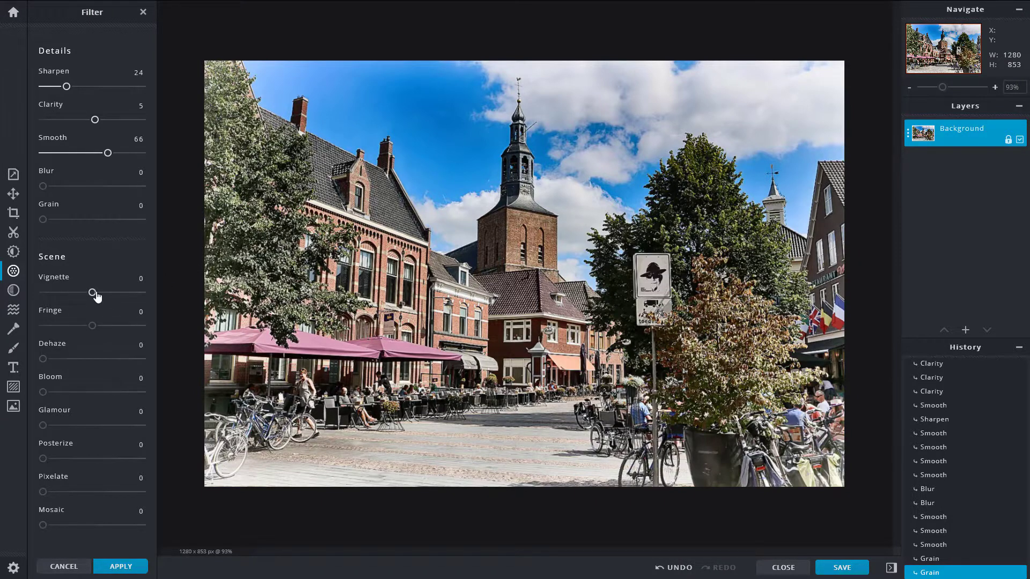
Step: Darken the edges with a Vignette of 35, then push Fringe up to test colour fringing
drag(94, 296, 127, 291)
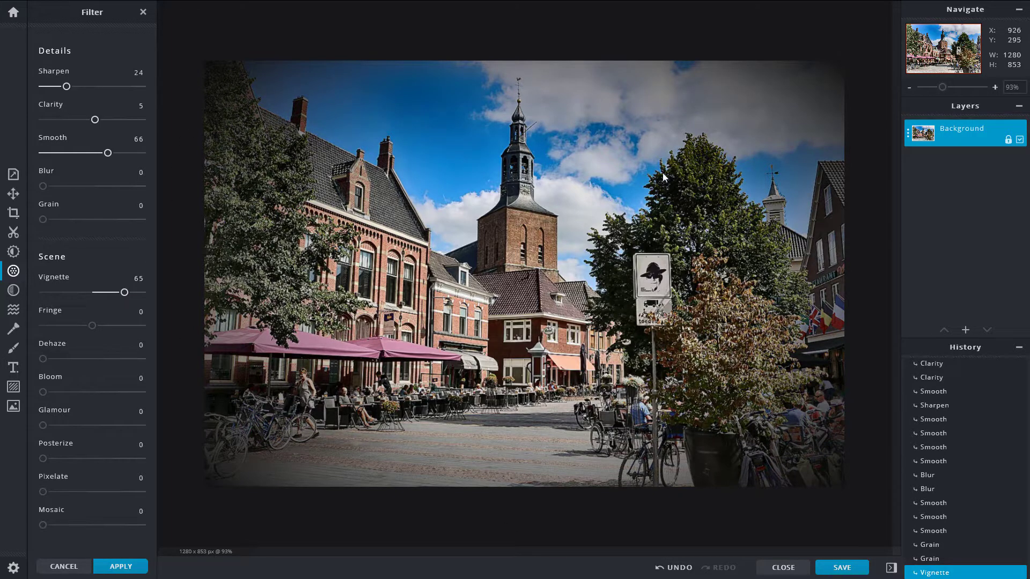
drag(126, 297, 93, 302)
mouse_move(104, 301)
mouse_down()
mouse_move(94, 299)
mouse_move(112, 299)
mouse_up()
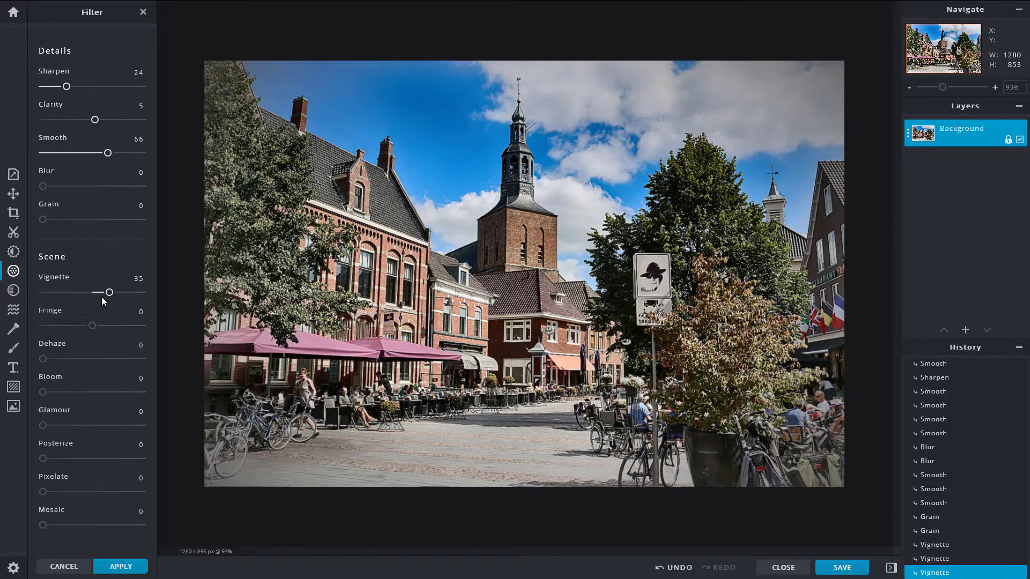
mouse_move(95, 327)
mouse_down()
mouse_move(119, 337)
mouse_move(80, 335)
mouse_move(157, 354)
mouse_move(96, 346)
mouse_up()
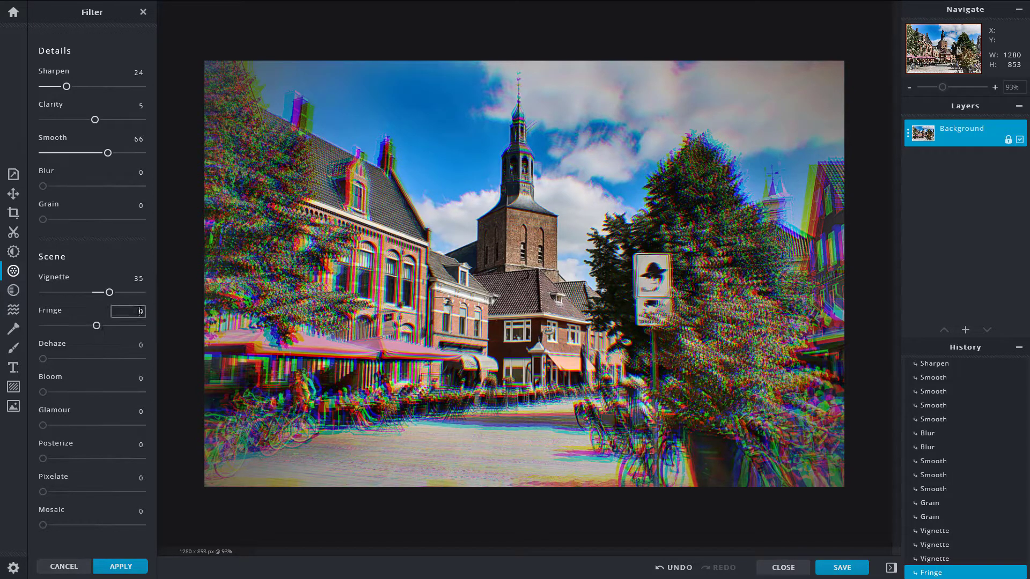
Step: Reset Fringe to 0 and, after previewing Dehaze, set it to 44 for more contrast
text(0)
key(Return)
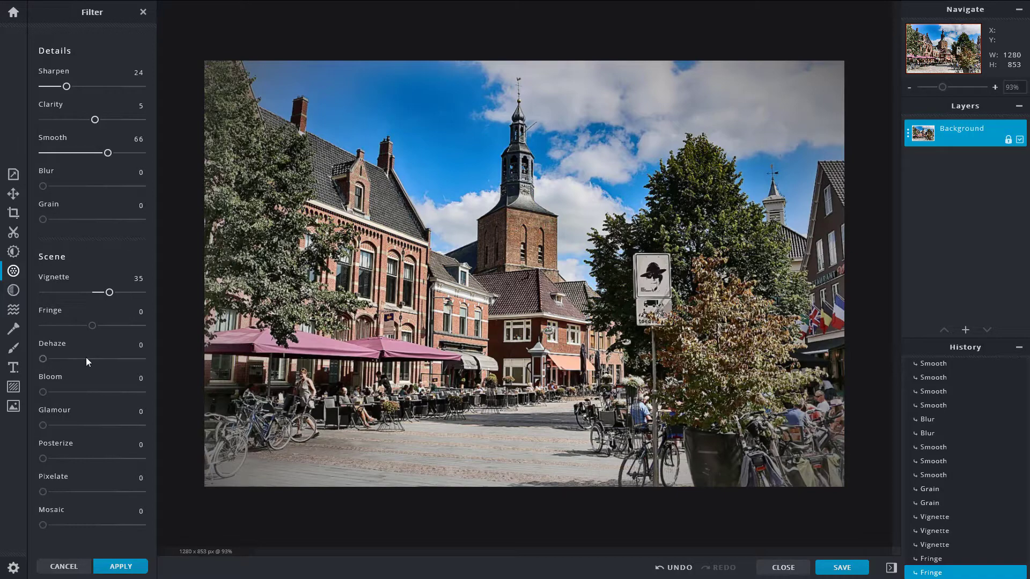
mouse_move(46, 364)
mouse_down()
mouse_move(159, 362)
mouse_move(43, 359)
mouse_up()
mouse_move(51, 374)
mouse_down()
mouse_move(85, 369)
mouse_move(38, 370)
mouse_move(121, 376)
mouse_move(59, 378)
mouse_move(73, 380)
mouse_move(42, 358)
mouse_up()
drag(43, 363, 85, 396)
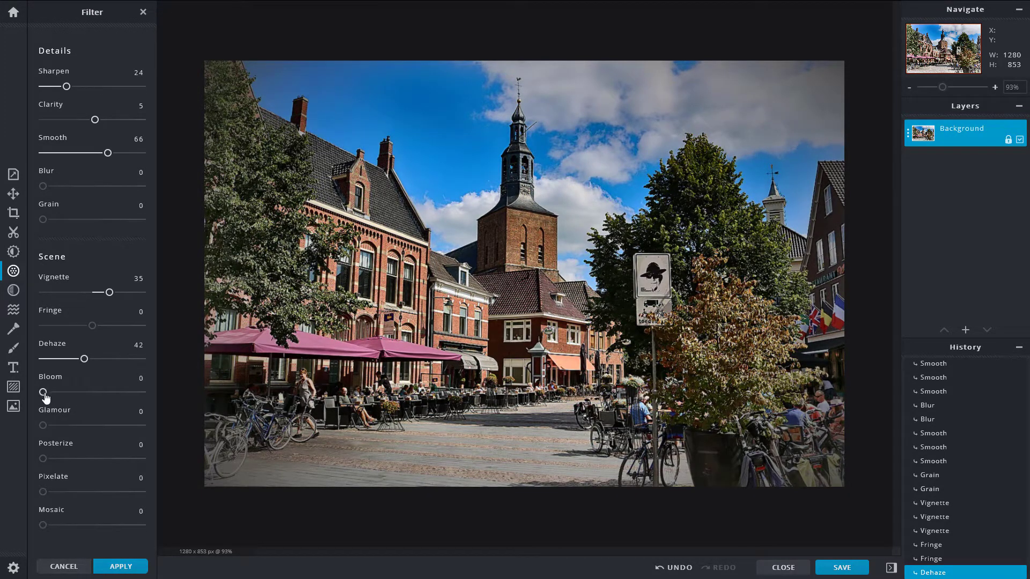
Step: Try full Bloom, settle it at a subtle 21, then test the Pixelate slider
drag(43, 392, 185, 394)
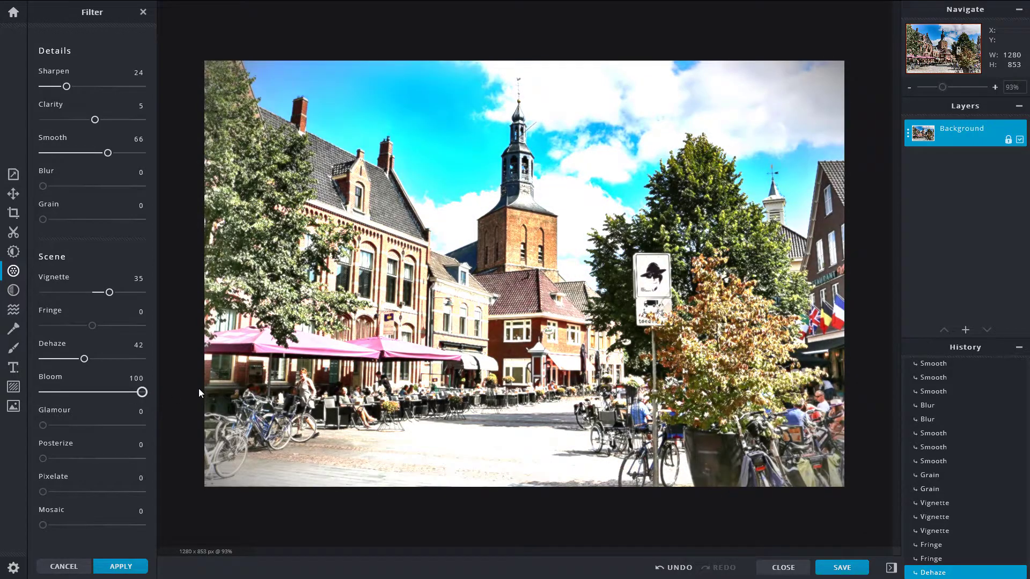
drag(199, 388, 7, 470)
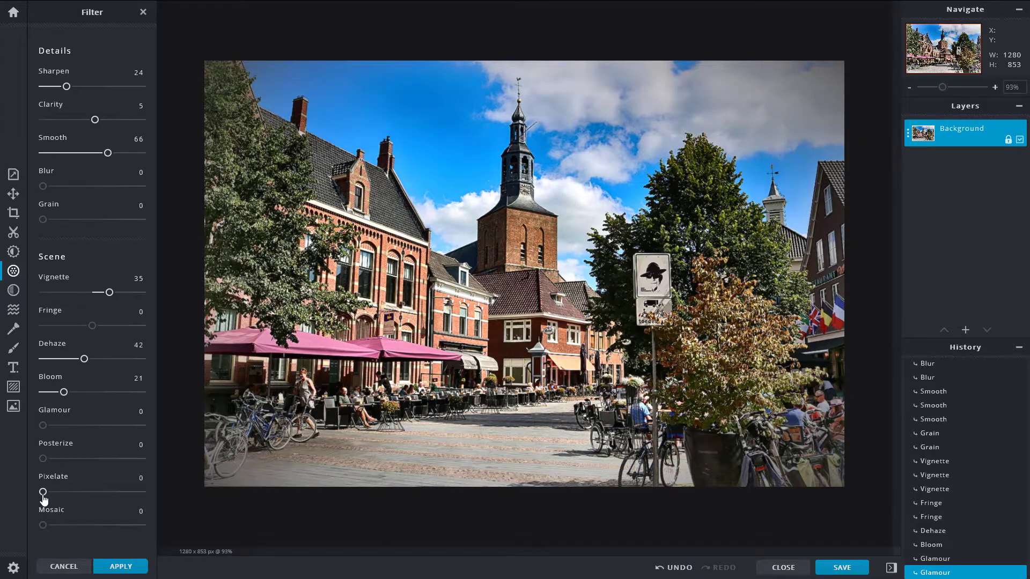
drag(44, 498, 0, 518)
Step: Test Mosaic up to 87, then reset Mosaic and Pixelate to 0
drag(47, 527, 75, 526)
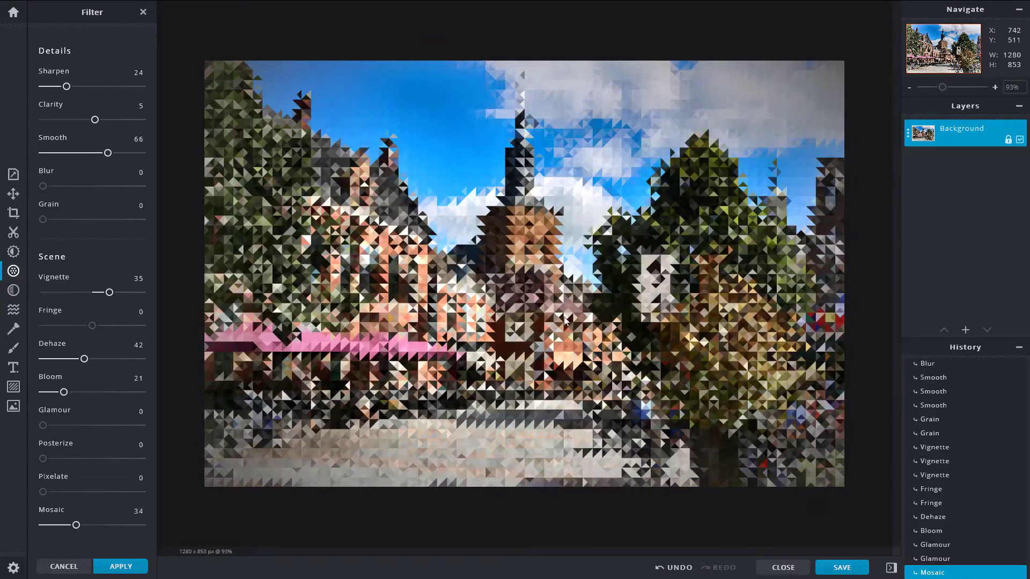
drag(75, 520, 18, 524)
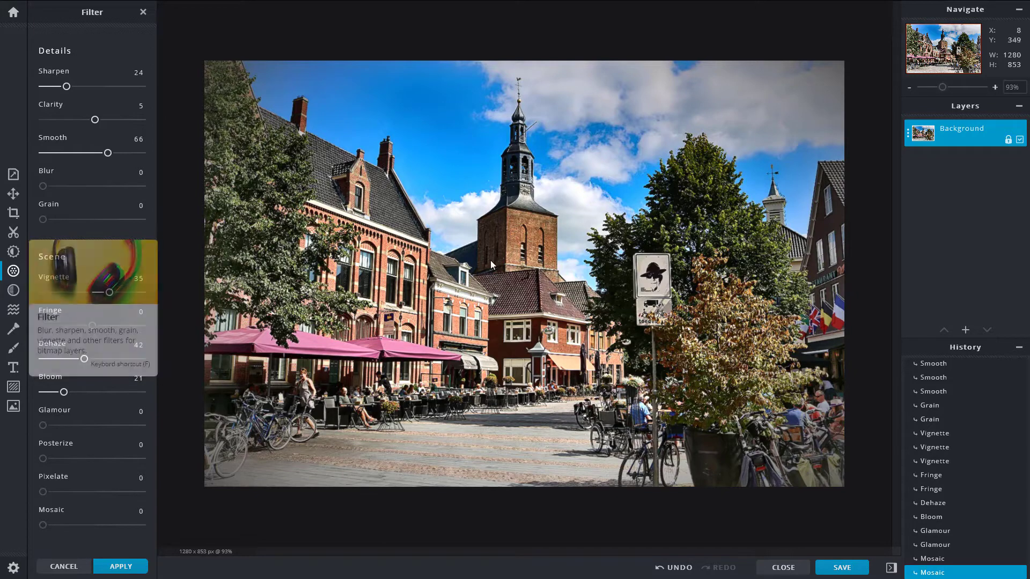
scroll(976, 498, up, 5)
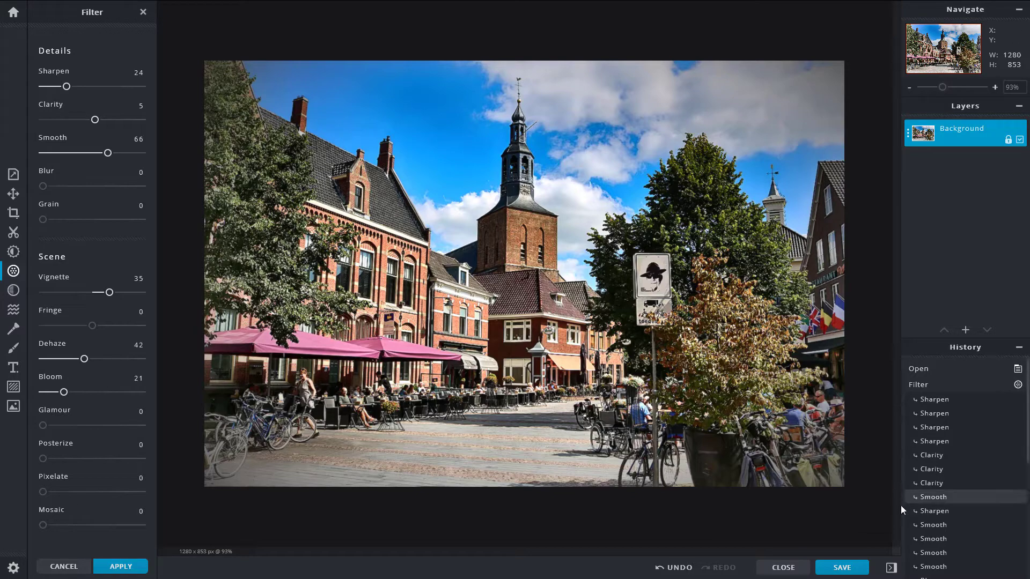
click(933, 400)
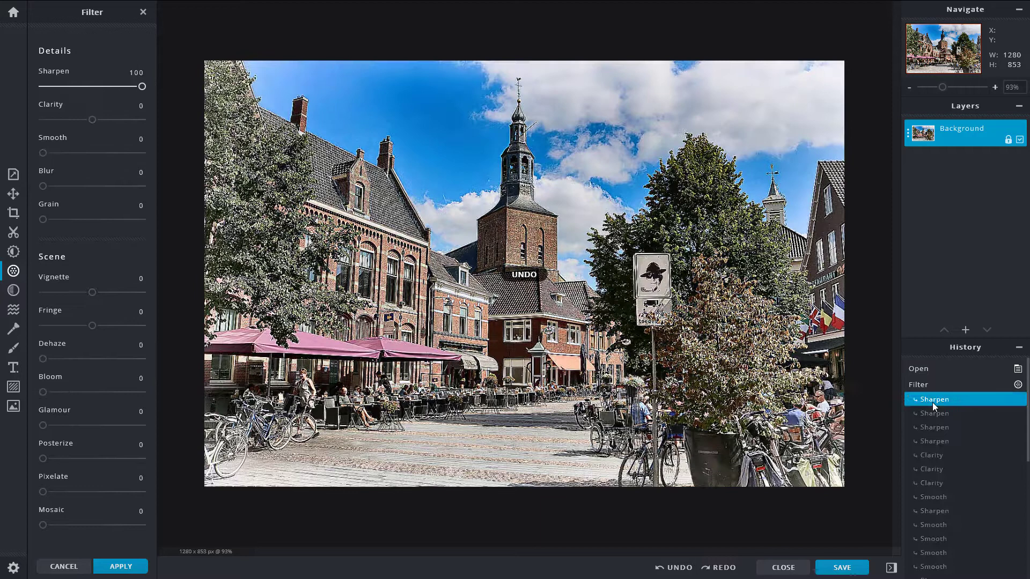
click(922, 370)
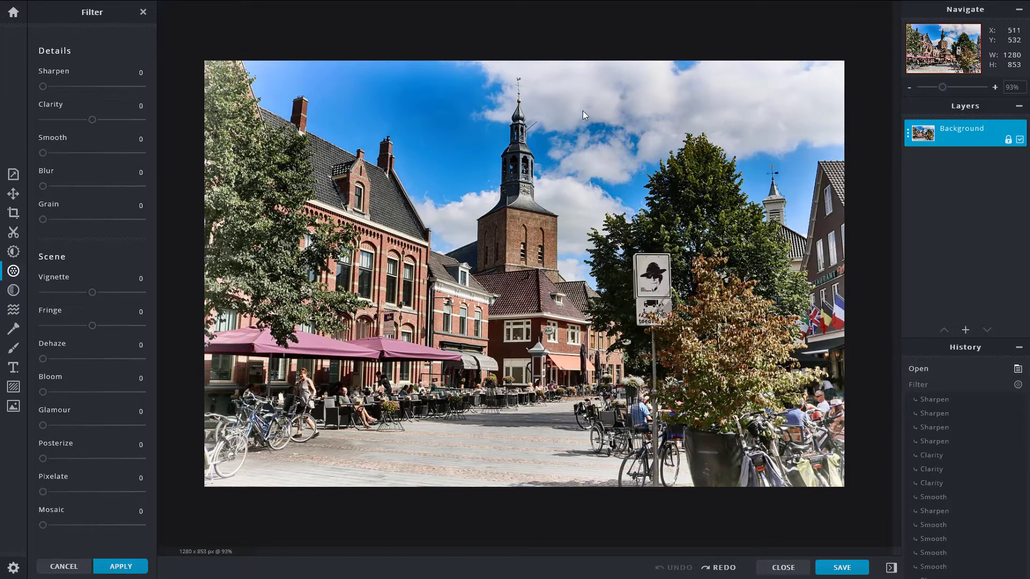
scroll(962, 450, down, 5)
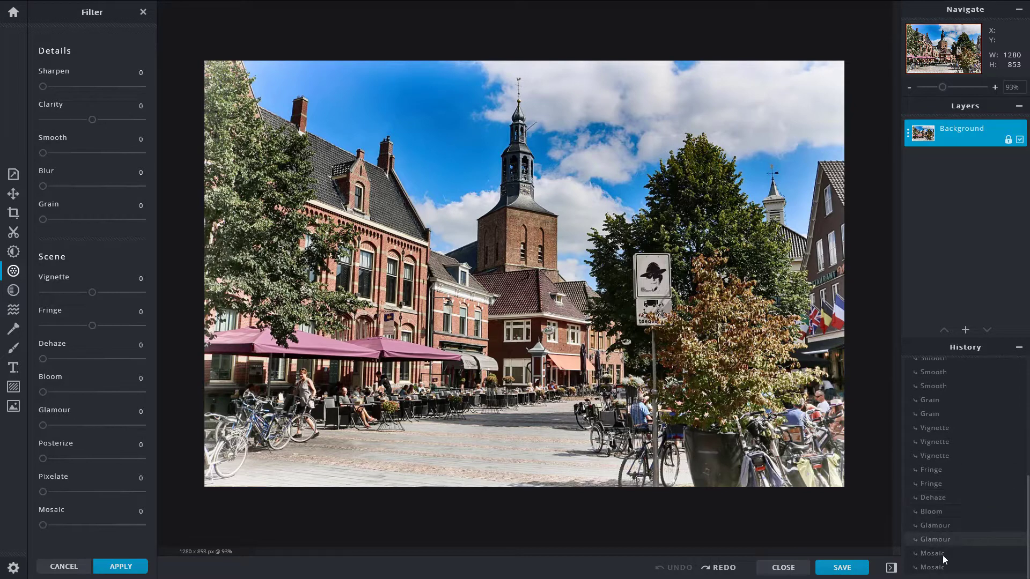
click(934, 568)
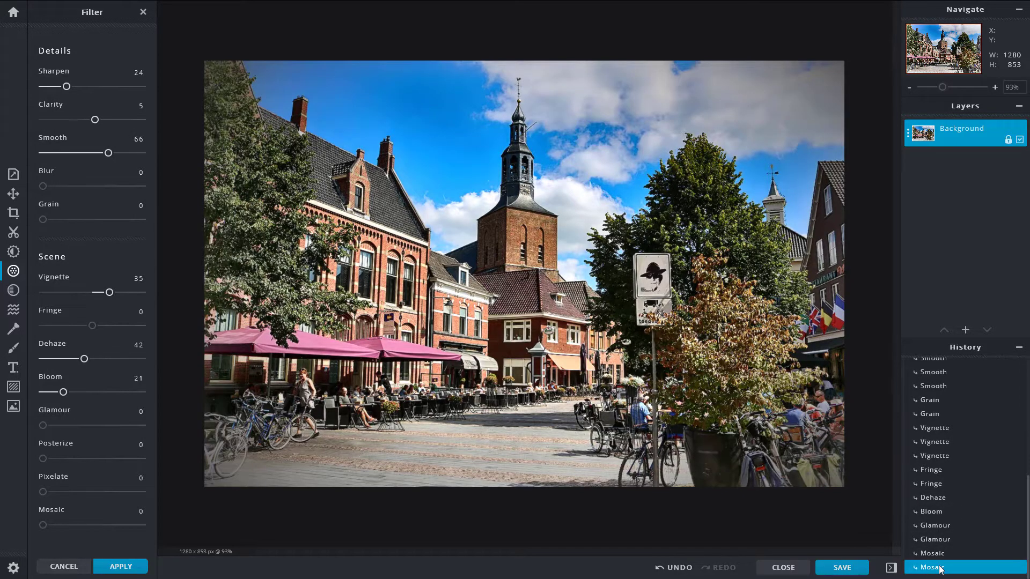